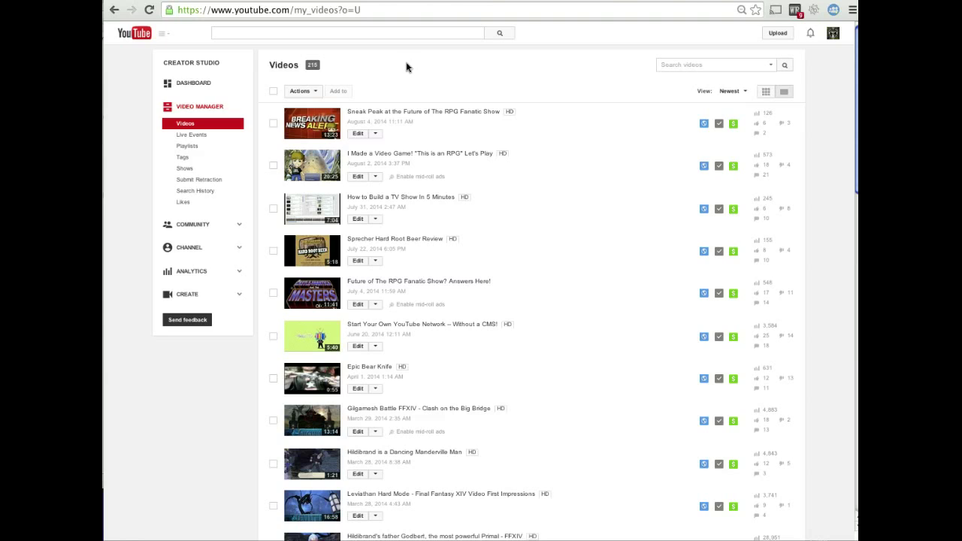
Open the Sneak Peak video's edit page, enlarge its description box, then go to Subtitles and CC.
click(352, 135)
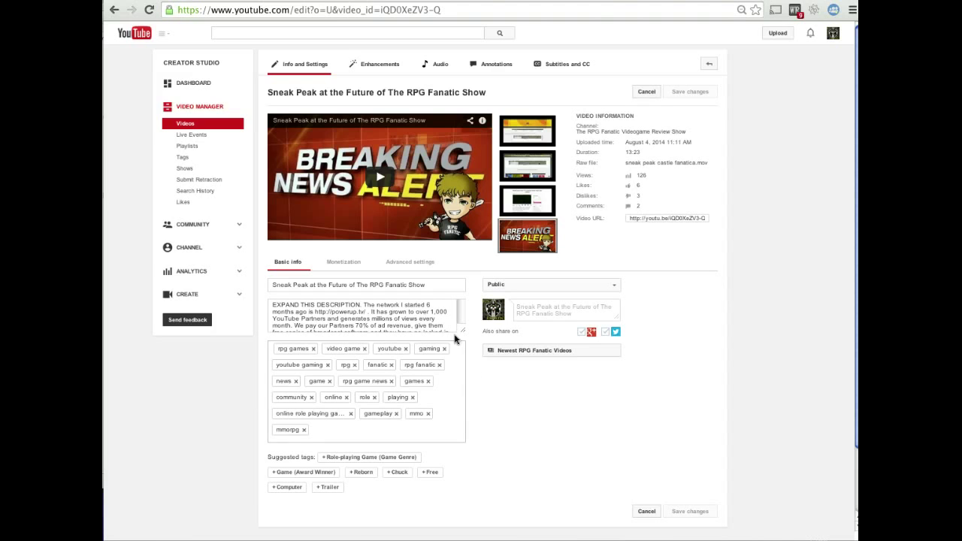
drag(464, 334, 469, 450)
mouse_move(459, 342)
mouse_down()
mouse_move(459, 368)
mouse_move(459, 338)
mouse_up()
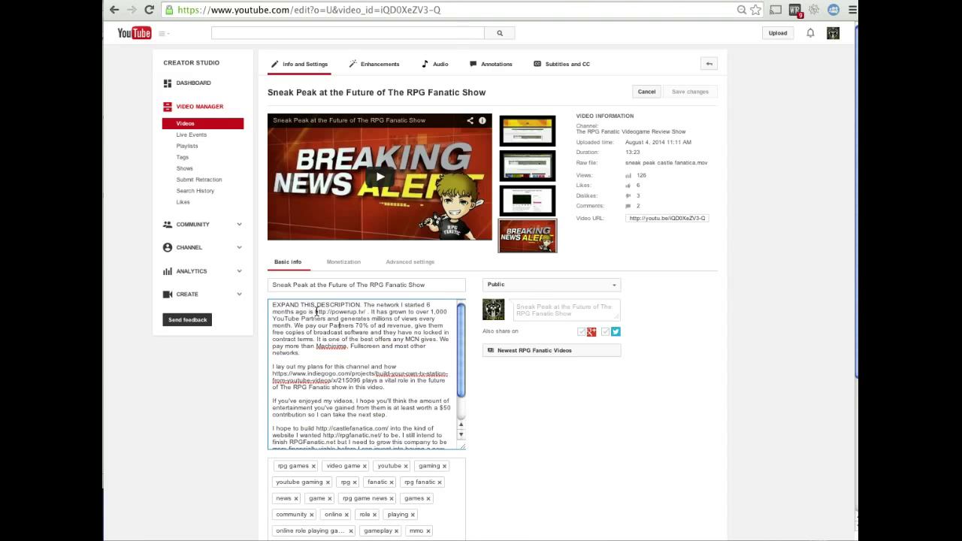
drag(316, 312, 391, 445)
click(418, 370)
drag(459, 374, 460, 339)
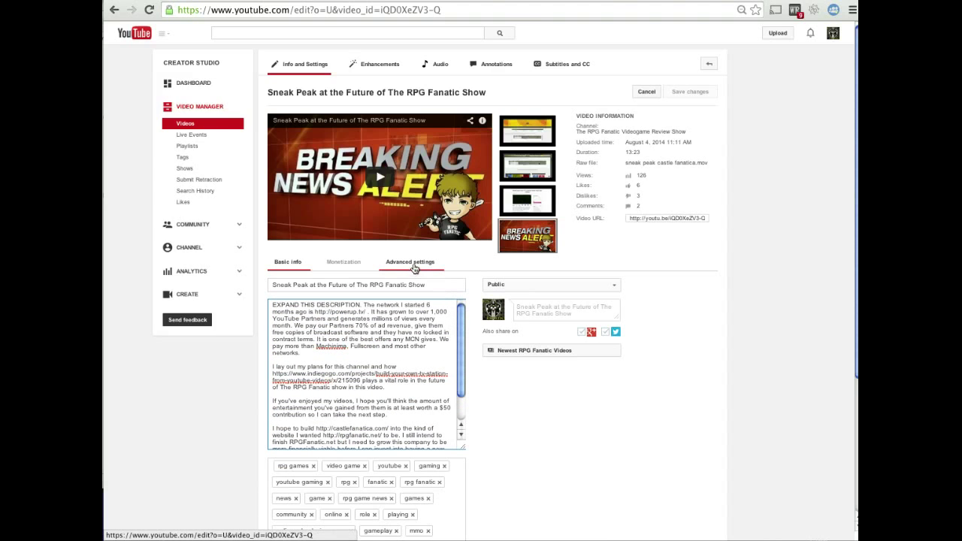
click(560, 65)
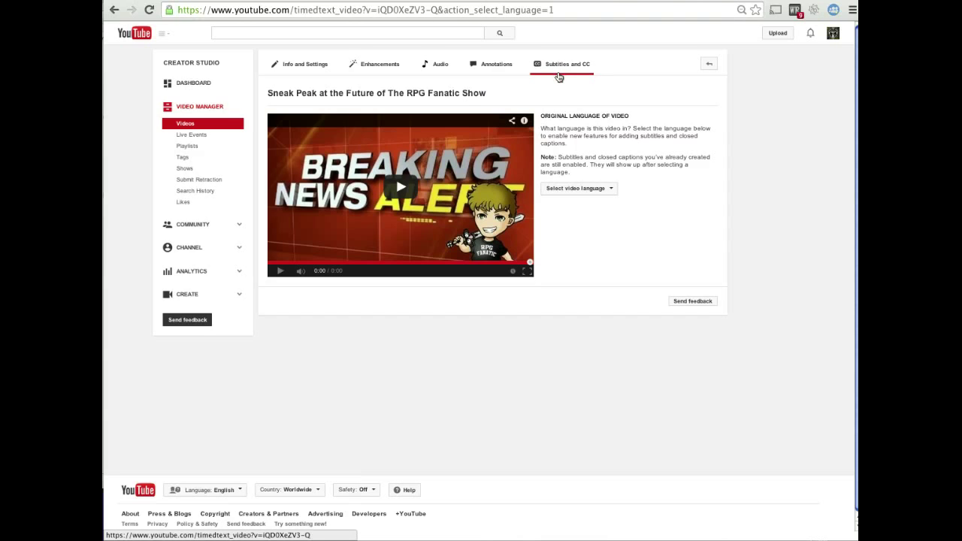
Set the video language to English, start English subtitles, and open the episode 1 transcript file.
click(575, 189)
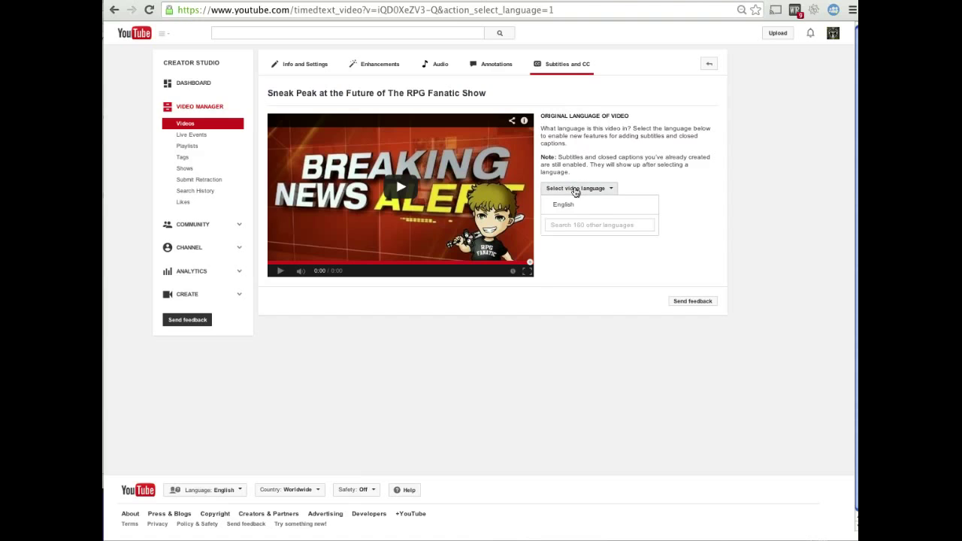
click(574, 206)
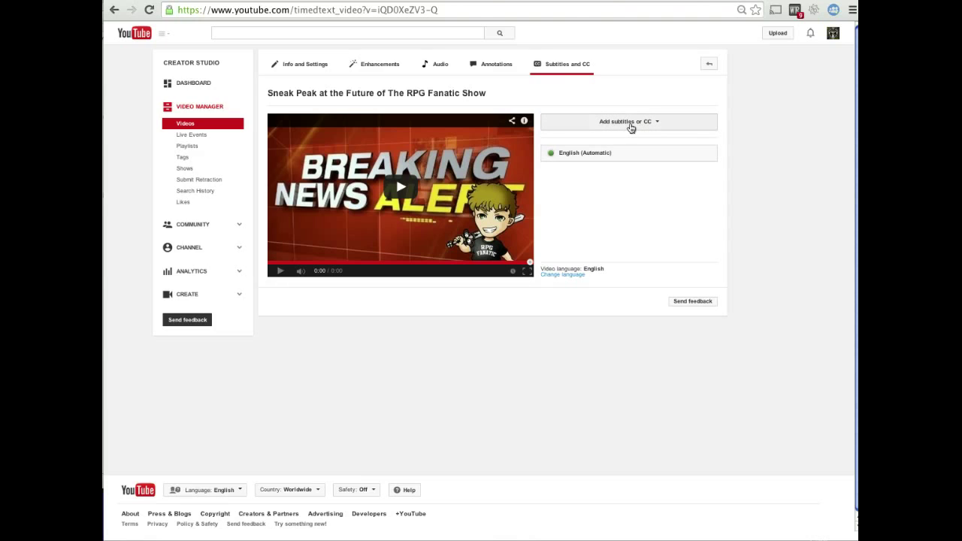
click(629, 126)
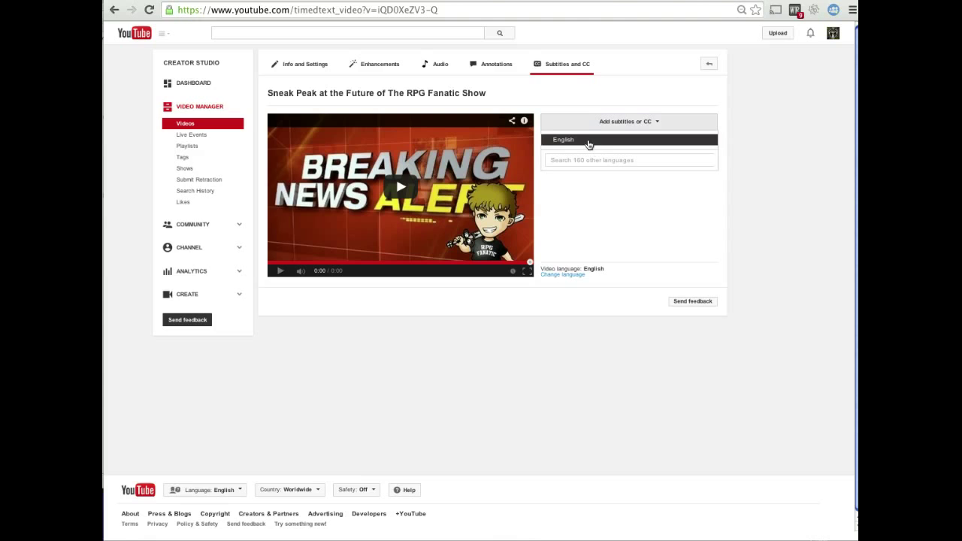
click(589, 142)
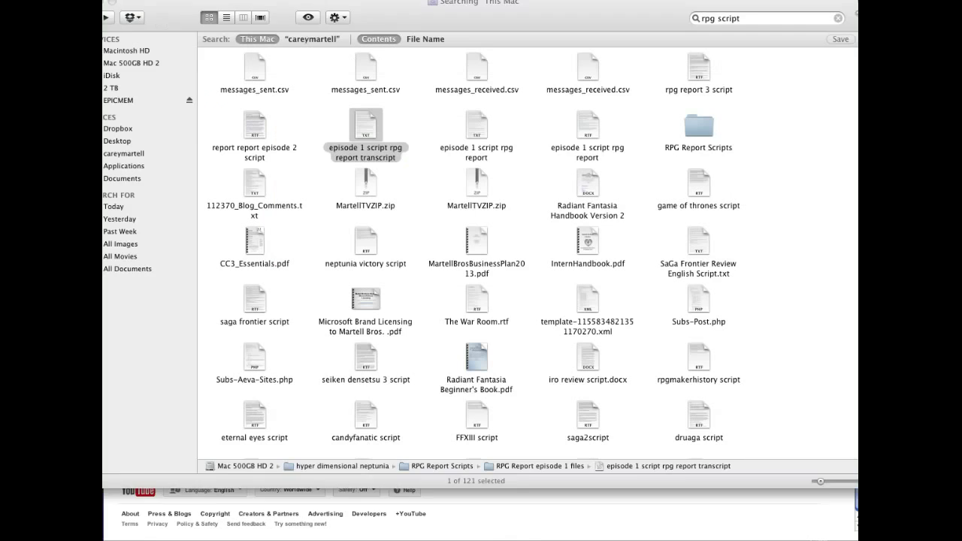
click(400, 154)
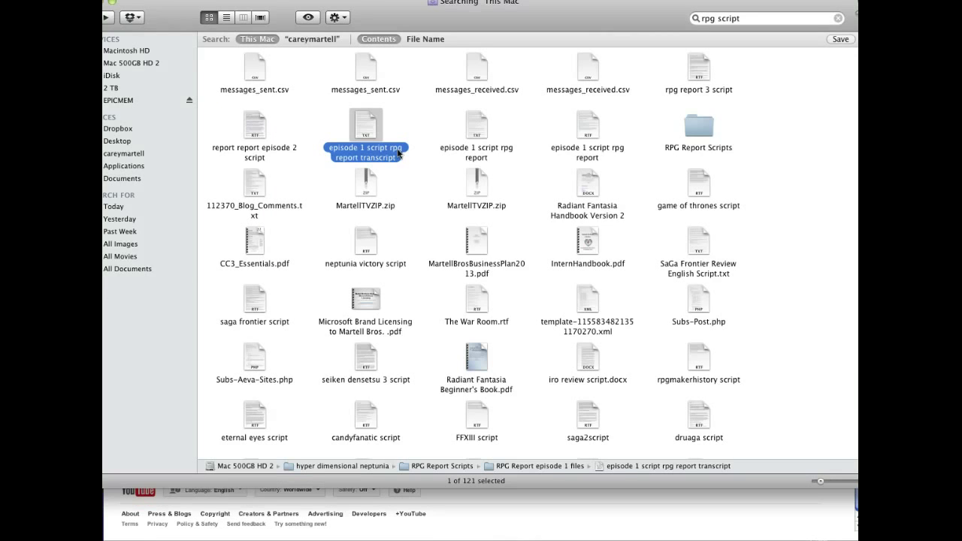
double_click(368, 129)
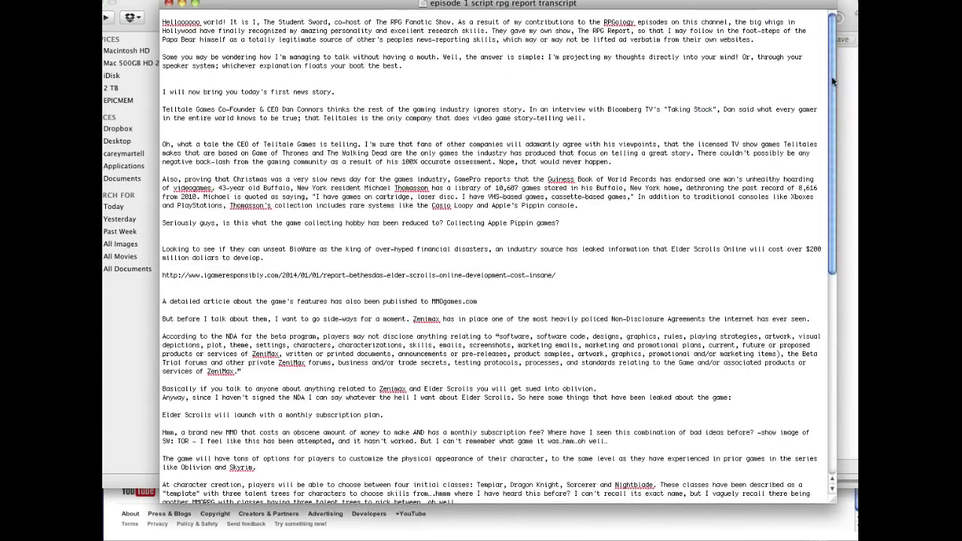
Delete the igameresponsibly.com link line from the transcript and switch back to the YouTube page.
scroll(834, 81, down, 10)
scroll(833, 81, up, 10)
scroll(833, 82, down, 10)
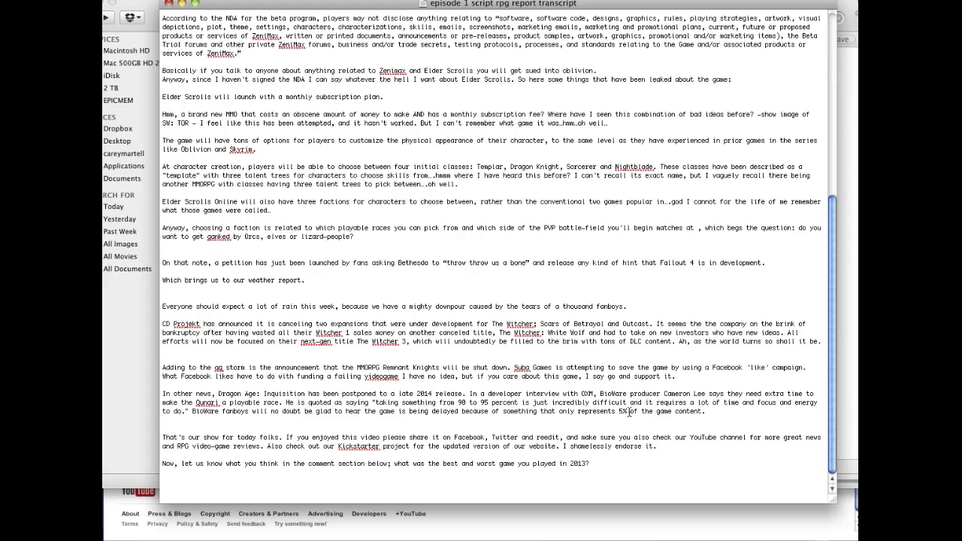
drag(831, 358, 806, 372)
scroll(807, 374, up, 10)
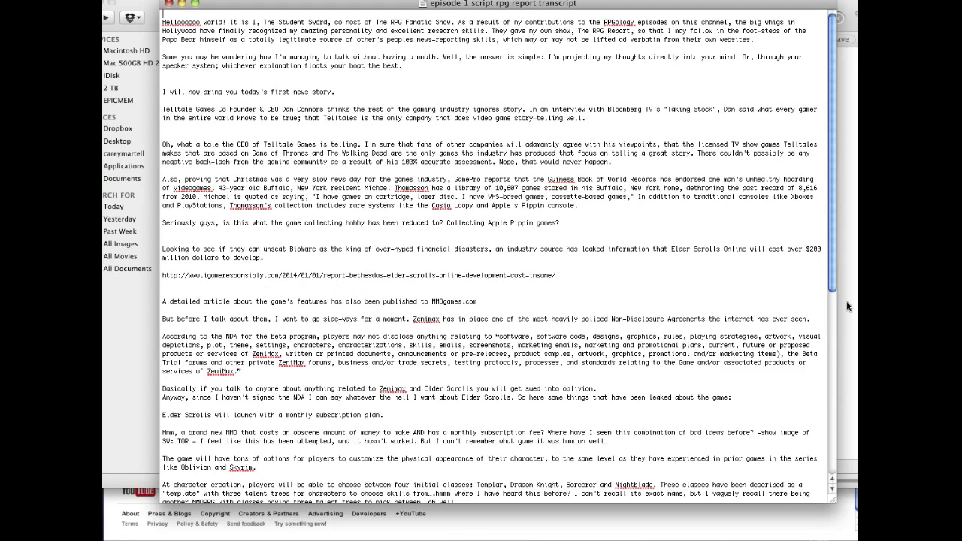
triple_click(251, 280)
key(BackSpace)
key(BackSpace)
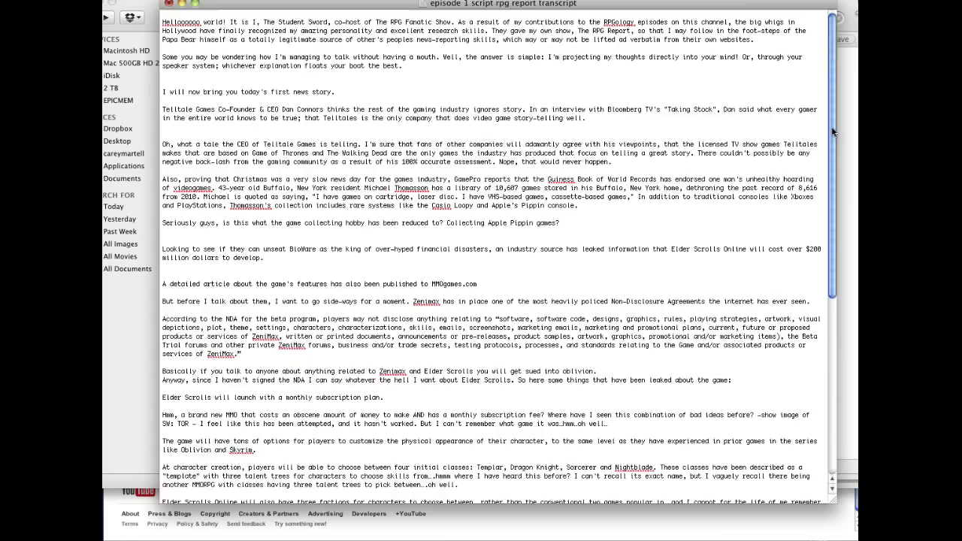
drag(833, 133, 824, 113)
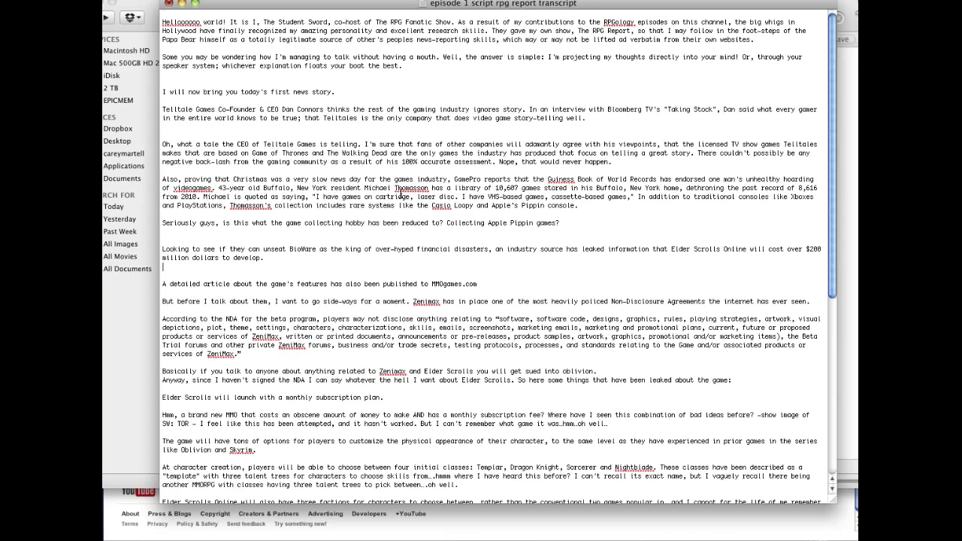
click(832, 528)
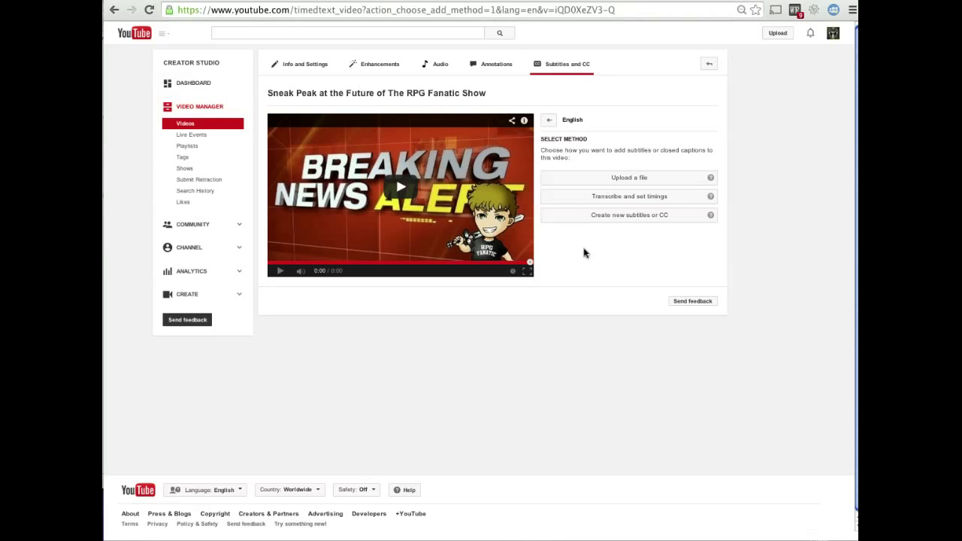
click(283, 271)
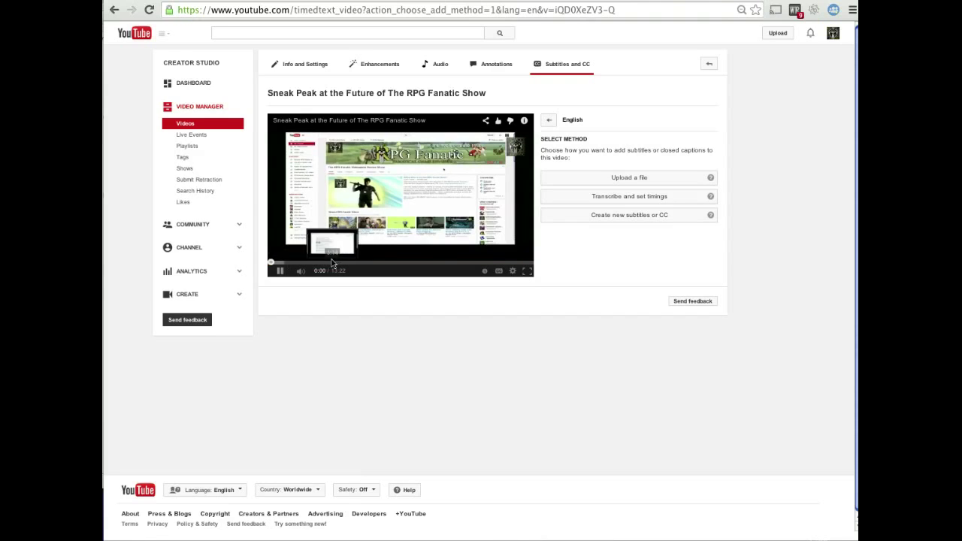
click(333, 262)
click(278, 271)
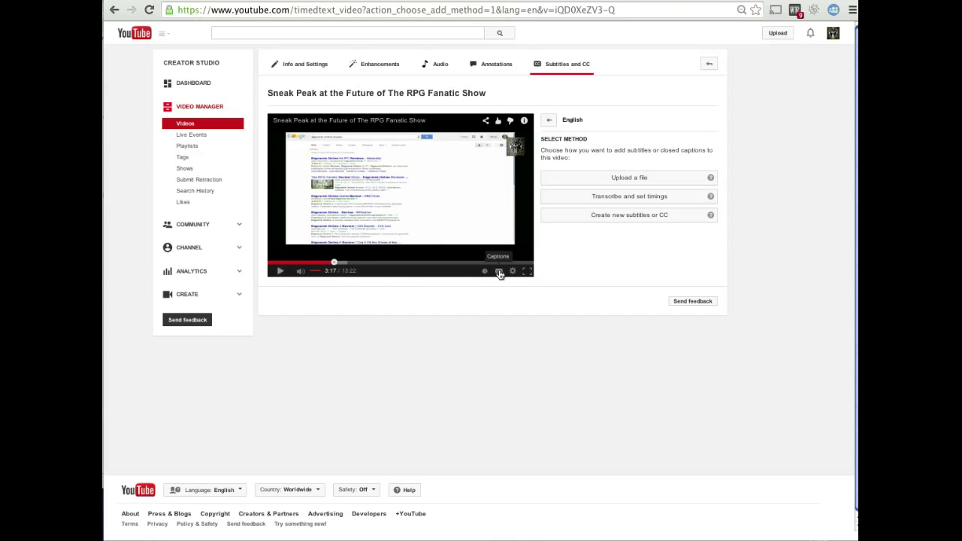
Create new subtitles from scratch, preview the video to 0:02, and dismiss the tour popup.
click(634, 220)
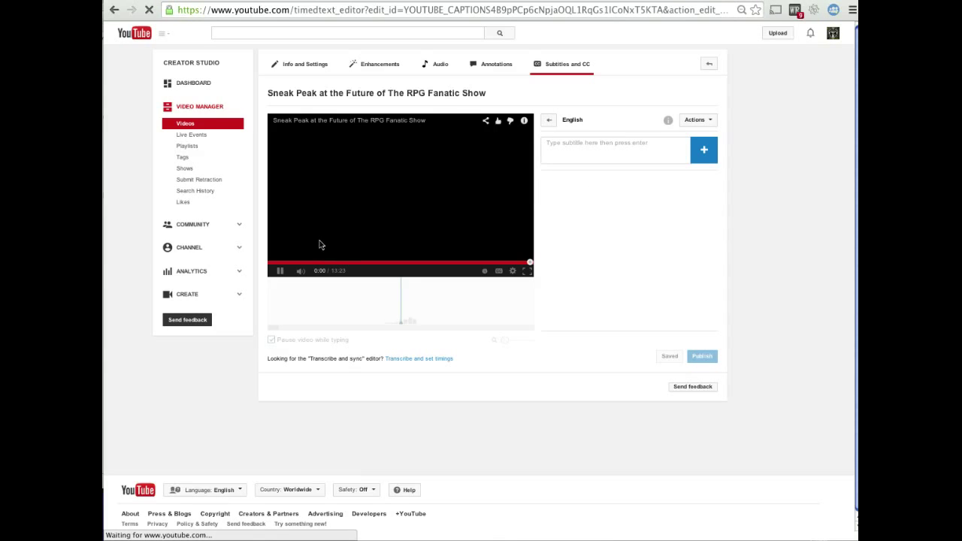
click(279, 272)
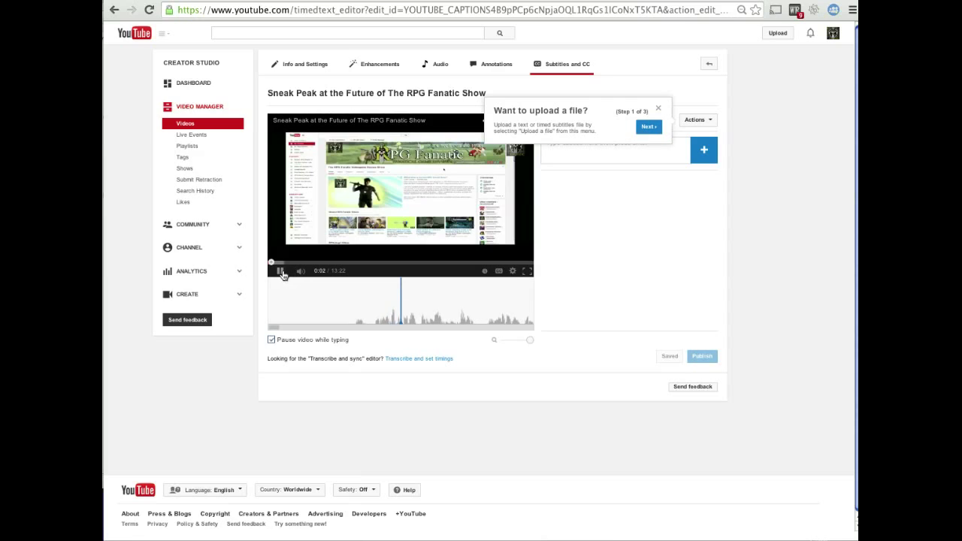
click(279, 271)
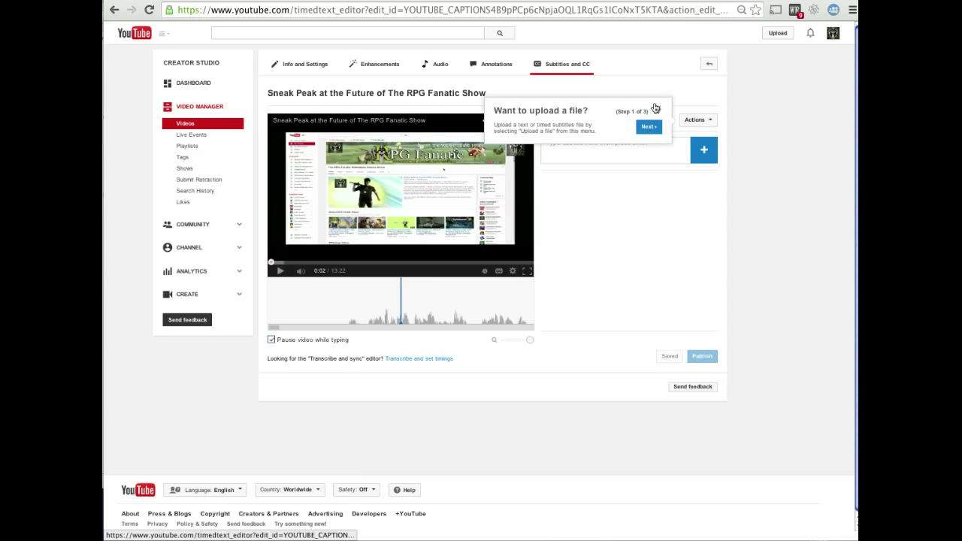
click(658, 107)
Add the caption 'In this video I want to talk about' at 0:00.5–0:02.5.
click(589, 153)
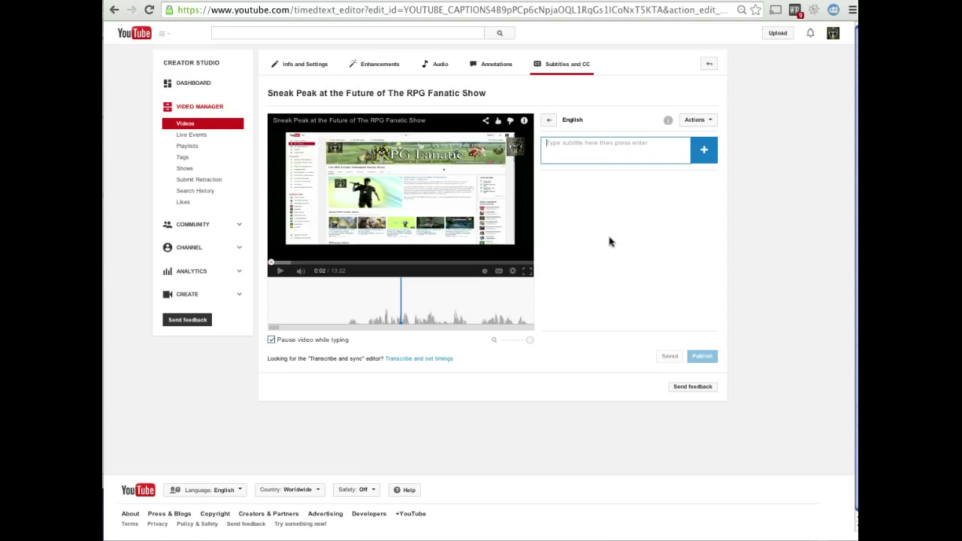
text(()
click(705, 150)
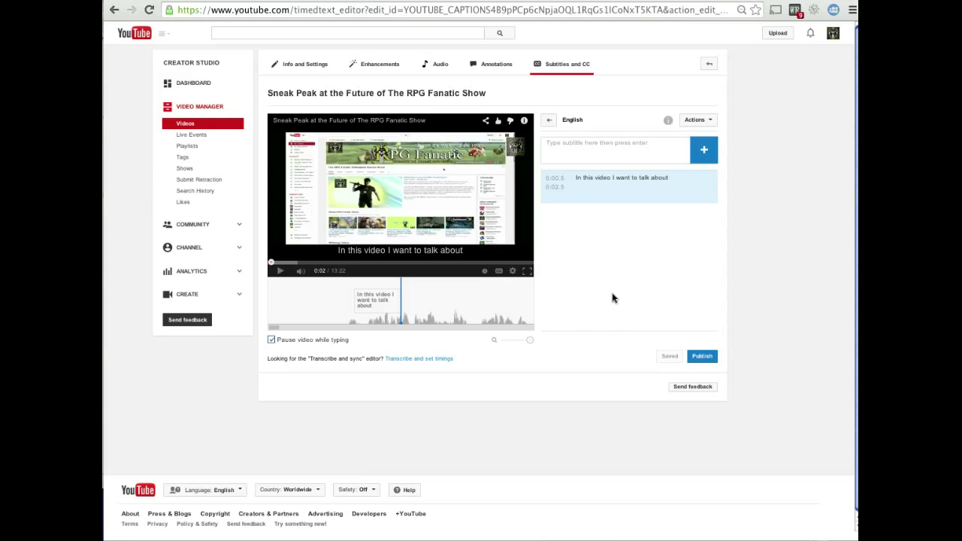
click(278, 273)
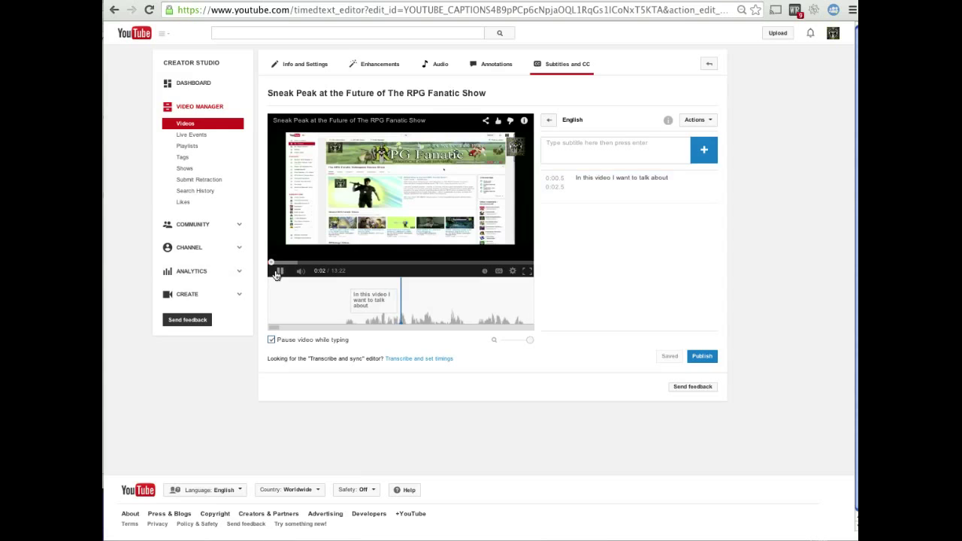
click(618, 150)
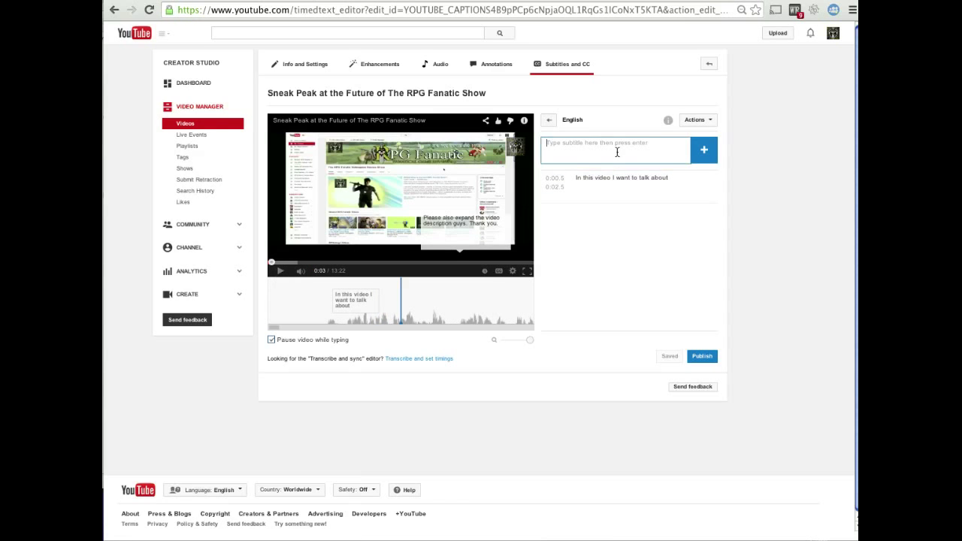